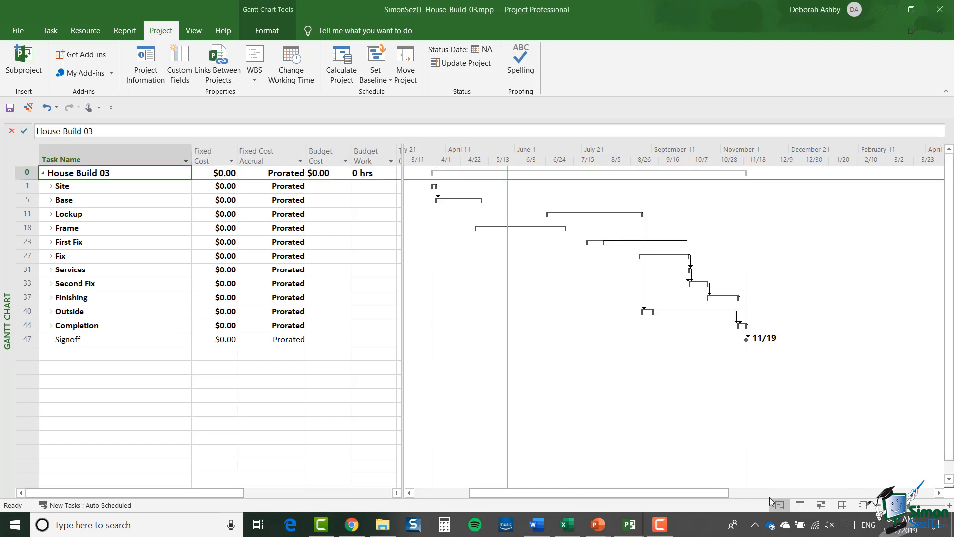
- Expand the Services summary task in the Gantt chart to show its subtask
click(843, 505)
click(27, 270)
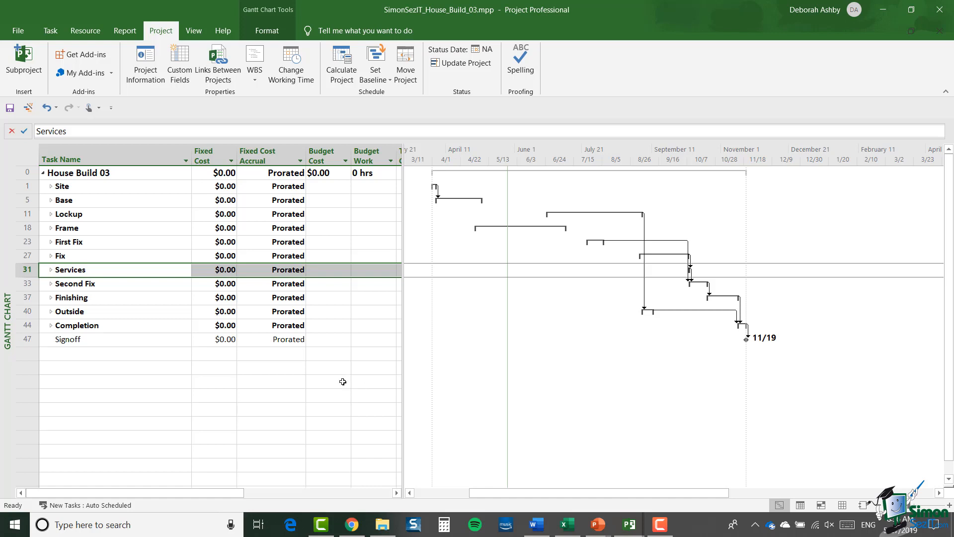
click(51, 269)
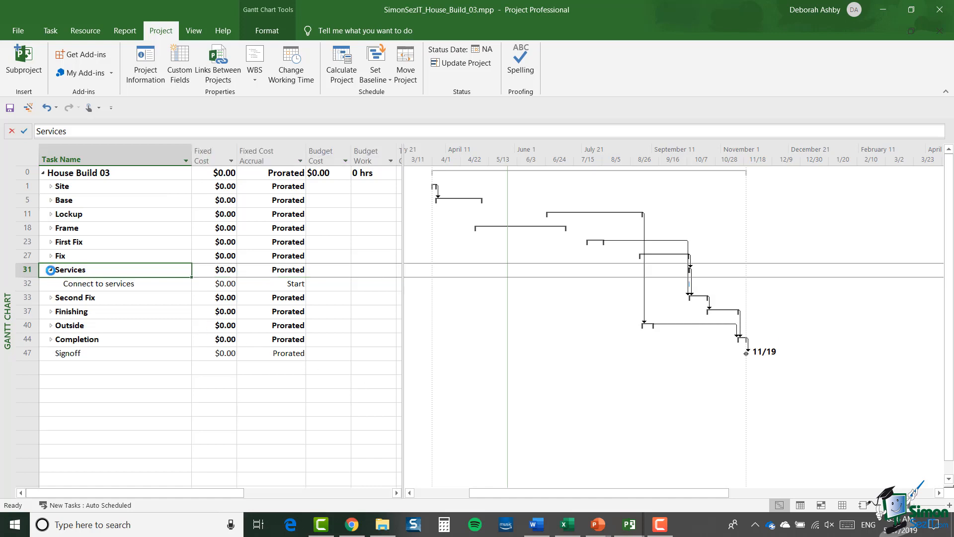
- Add a resource named ServiceCosts to the Resource Sheet and set its type to Cost
click(843, 505)
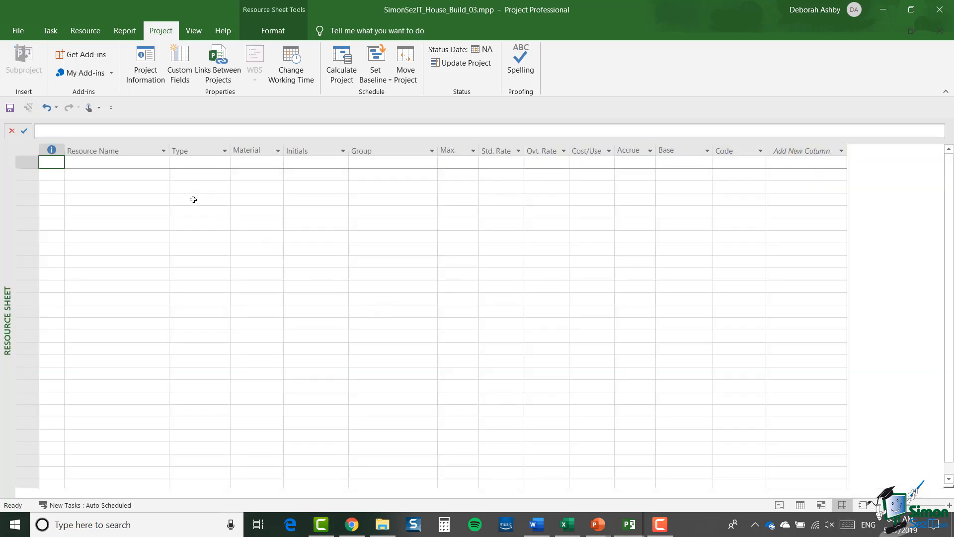
click(138, 165)
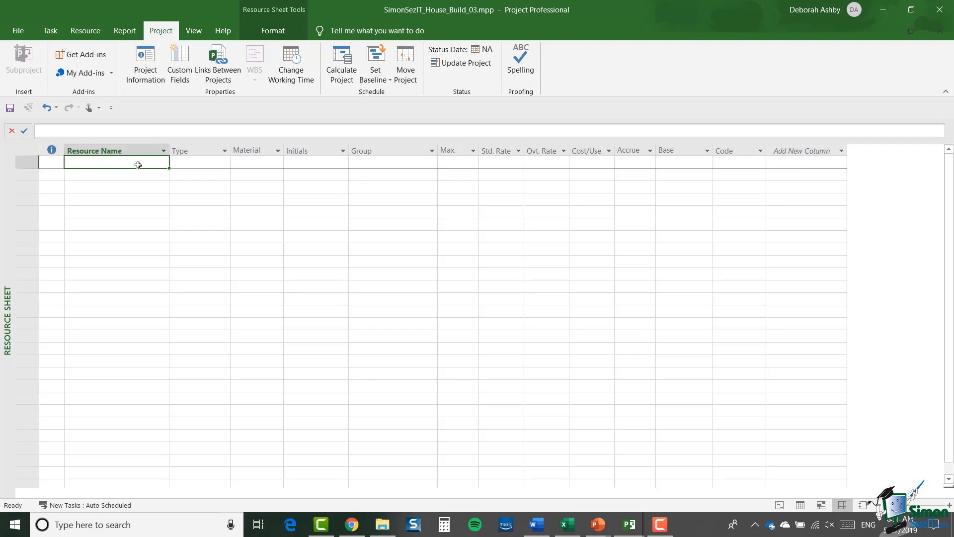
text(ServiceC)
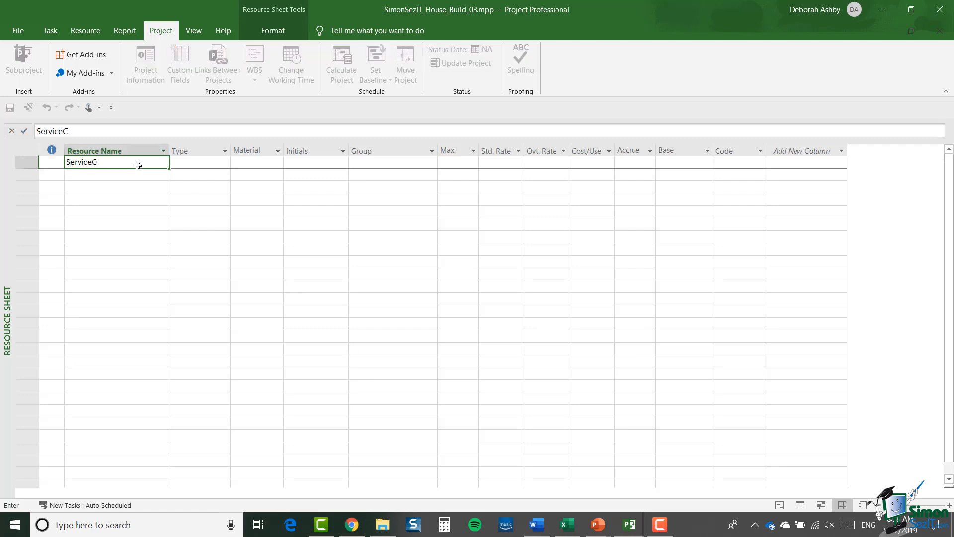
text(osts)
key(Tab)
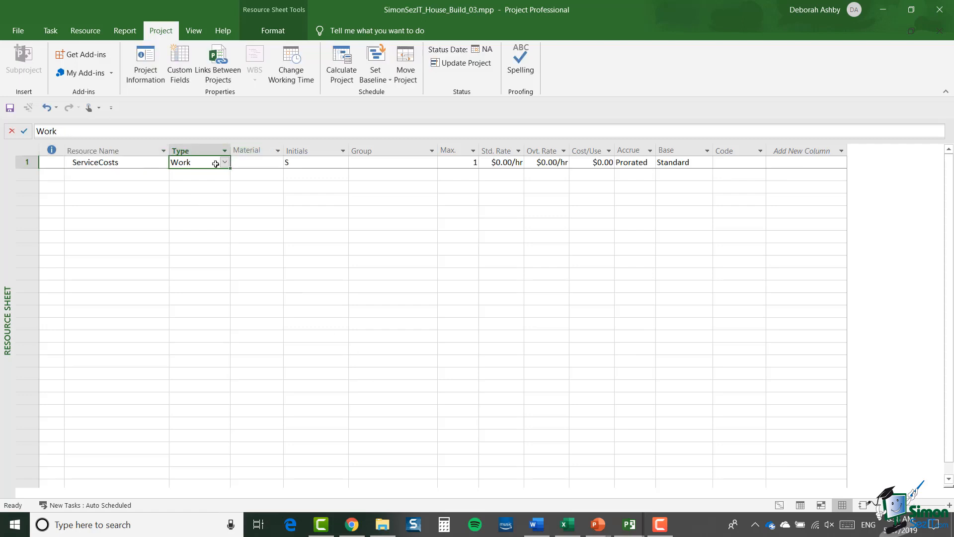
click(225, 164)
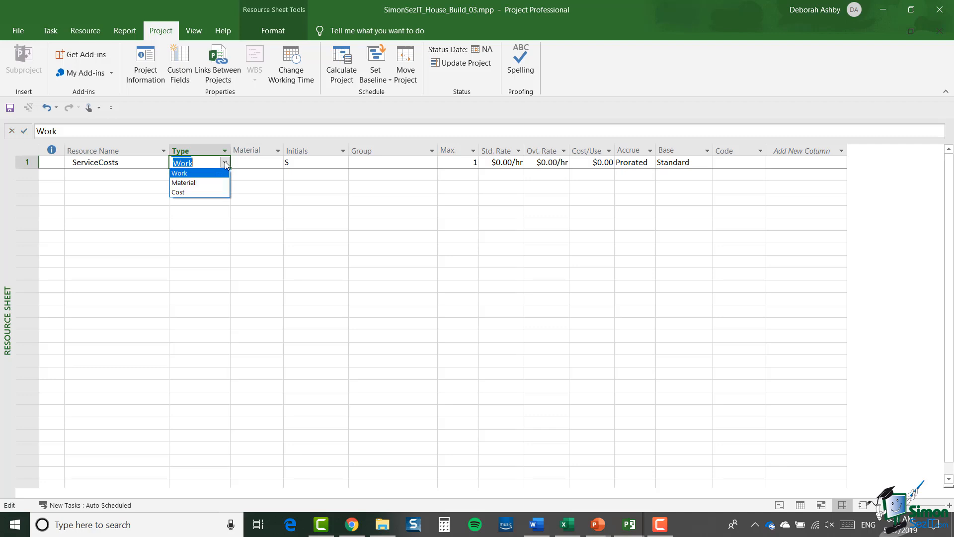
click(190, 193)
- Set the ServiceCosts resource's initials to ServCosts and its group to ServiceCostsGroup
click(316, 164)
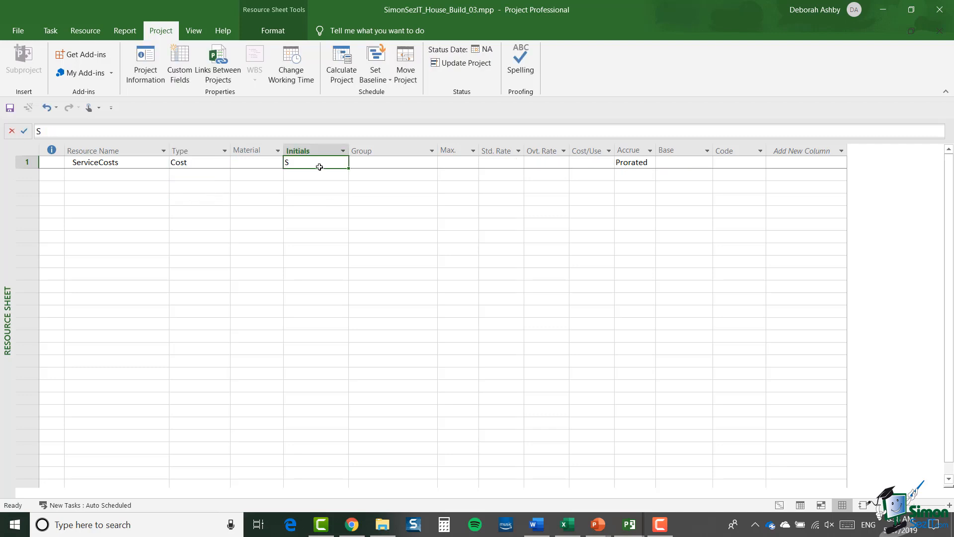
text(Se)
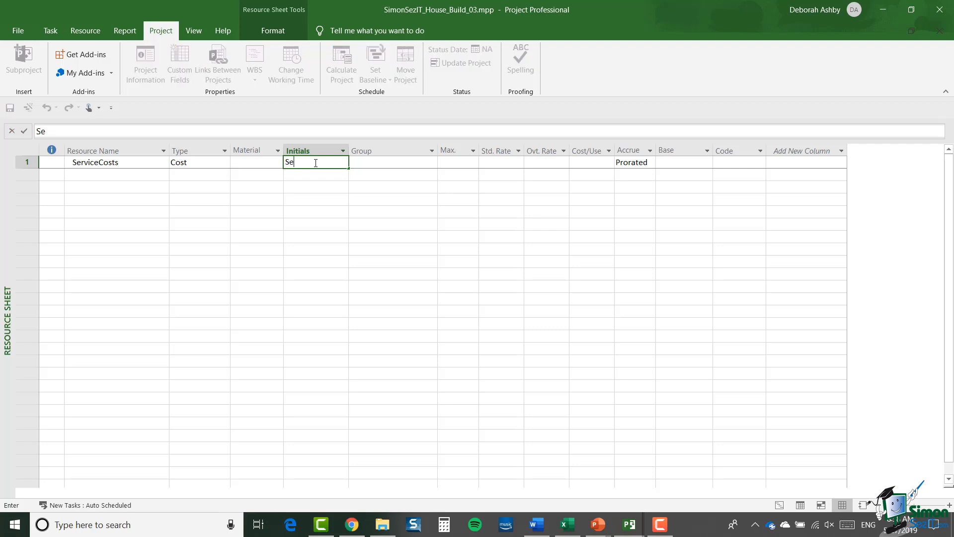
text(rvCosts)
click(402, 164)
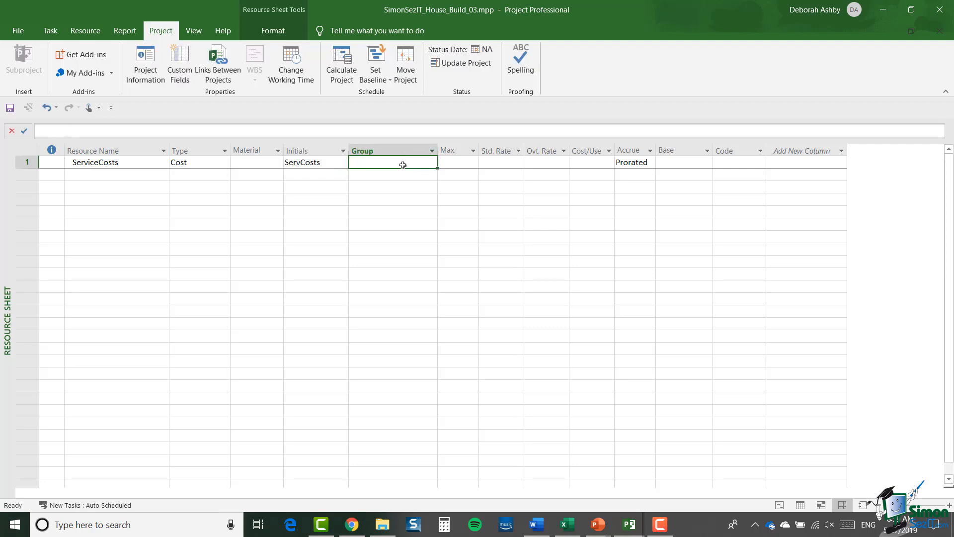
text(Service)
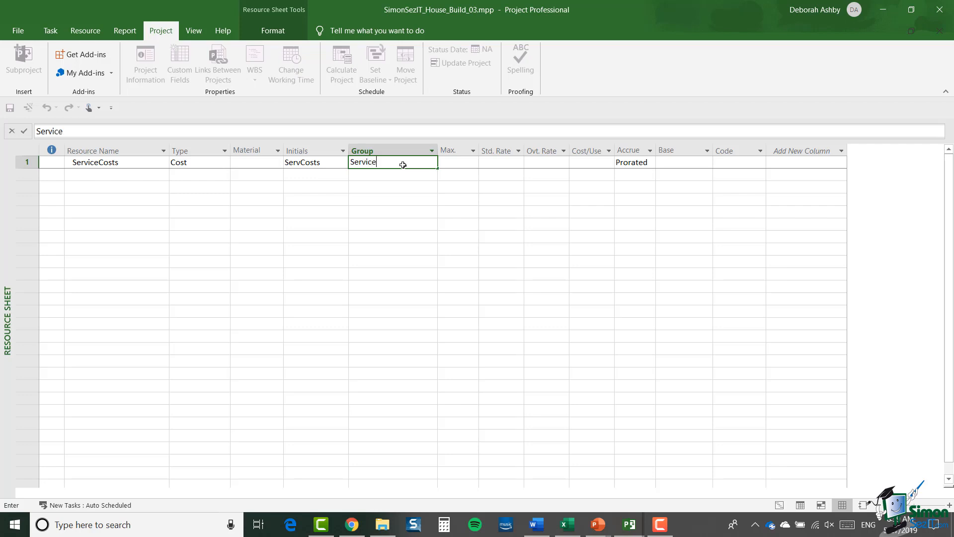
text(CostsGroup)
click(316, 223)
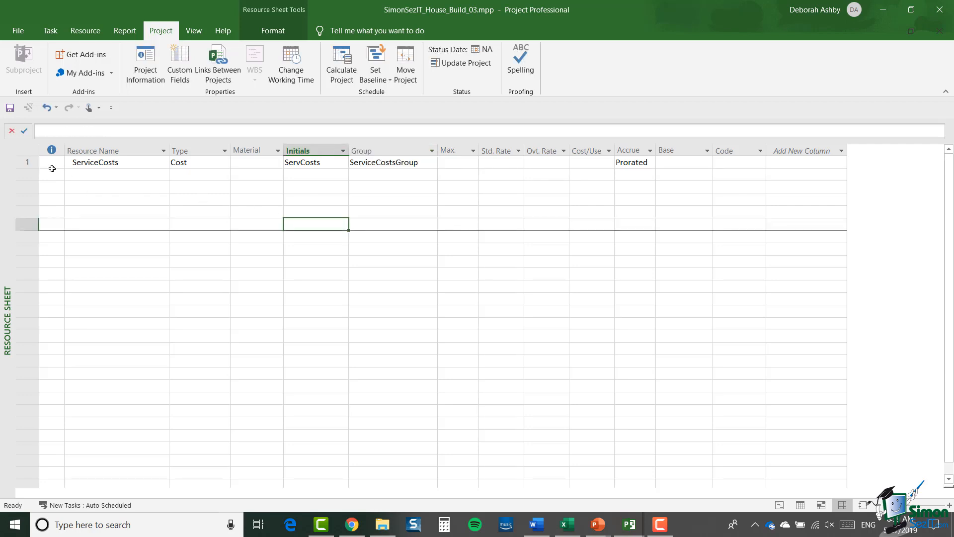
- Mark the ServiceCosts resource as a Budget resource in its Resource Information
click(26, 162)
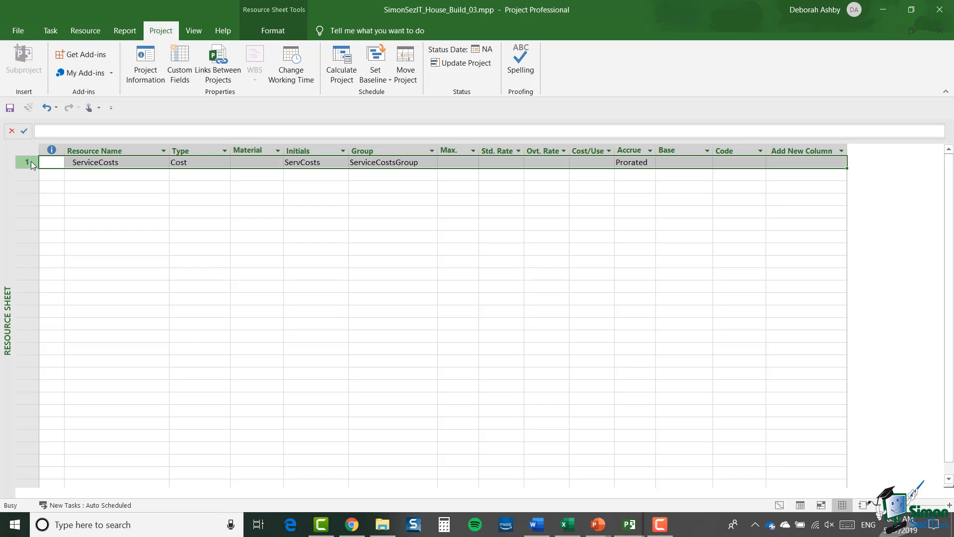
double_click(26, 162)
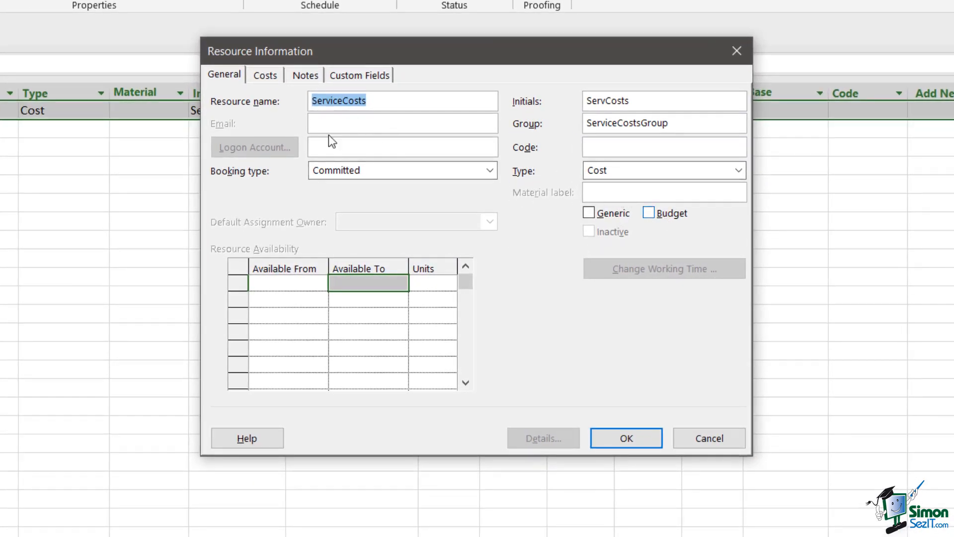
click(227, 78)
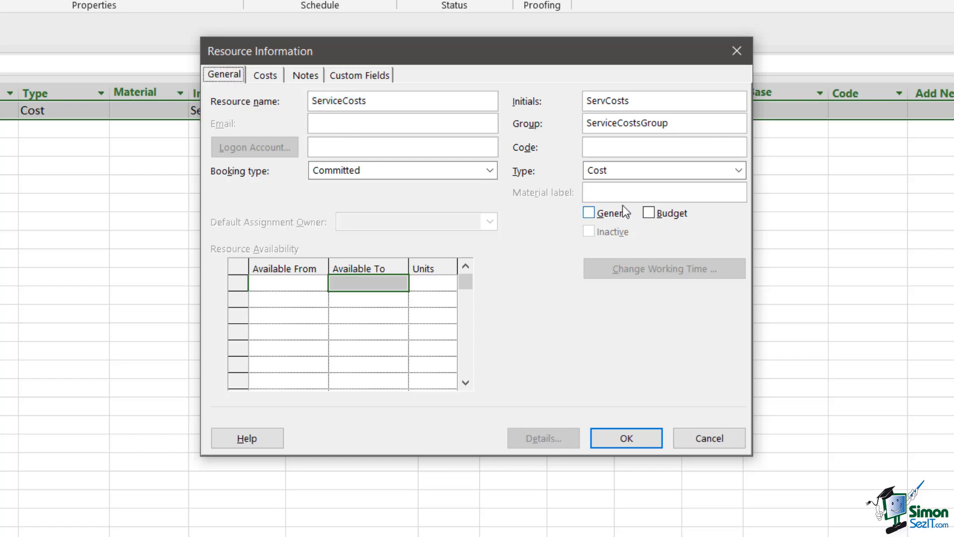
click(650, 213)
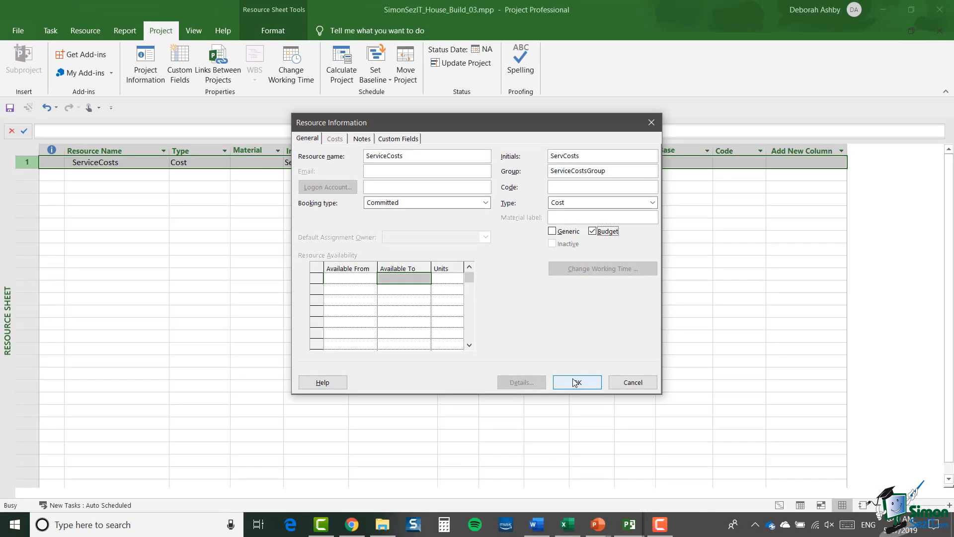
click(567, 396)
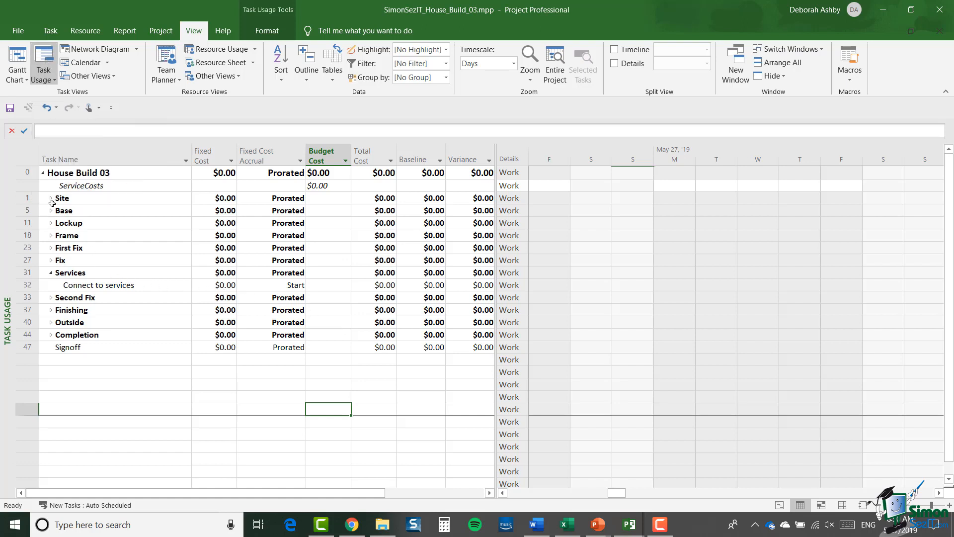
- Set the Budget Cost of the ServiceCosts assignment under the House Build 03 project summary task to 500
click(27, 185)
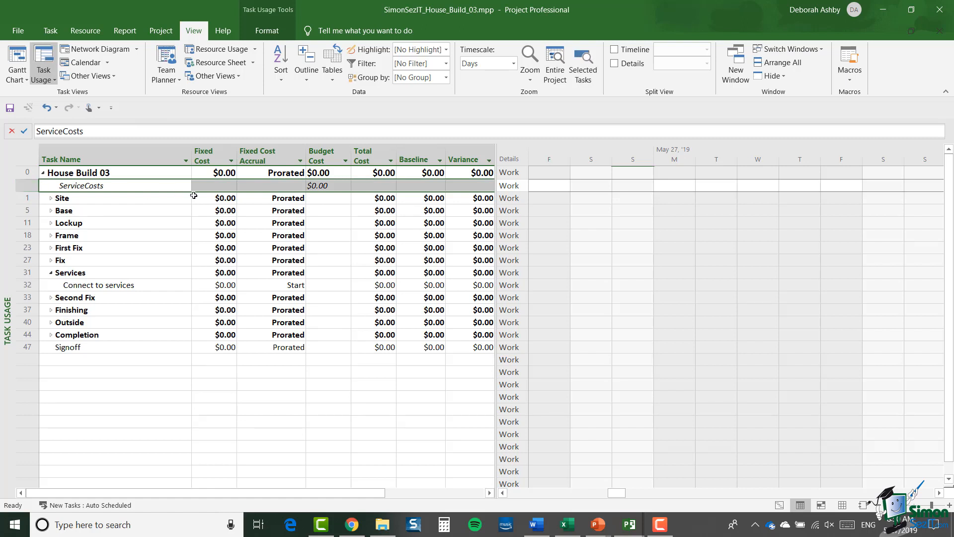
click(330, 188)
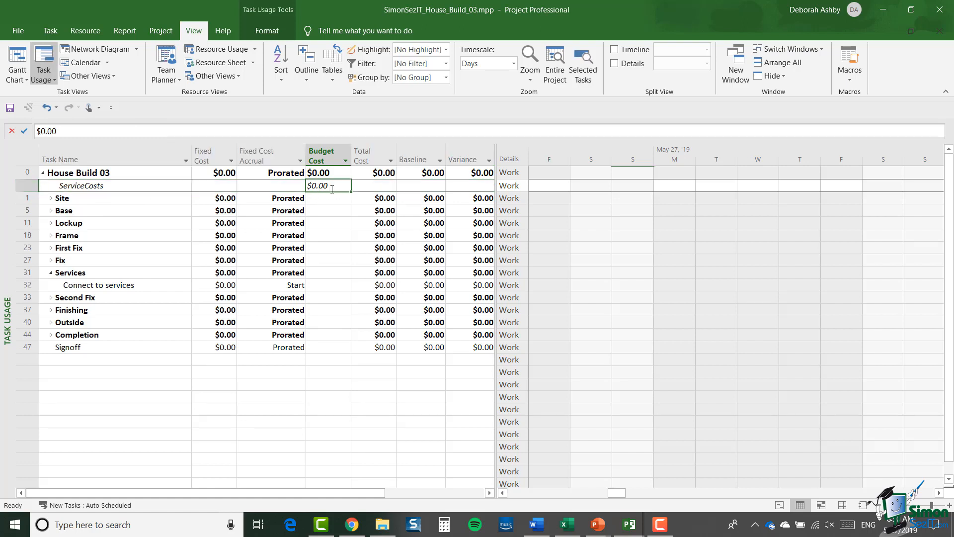
text(500)
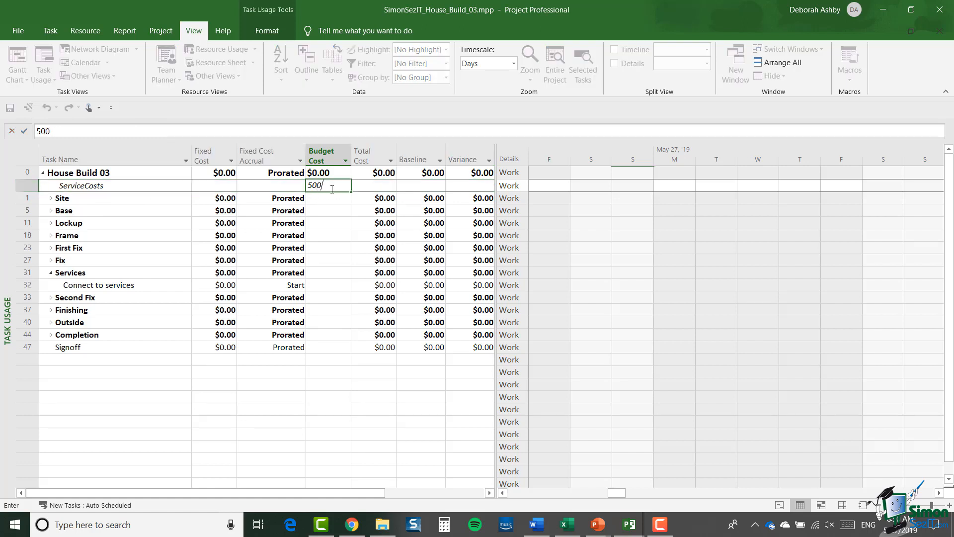
click(348, 274)
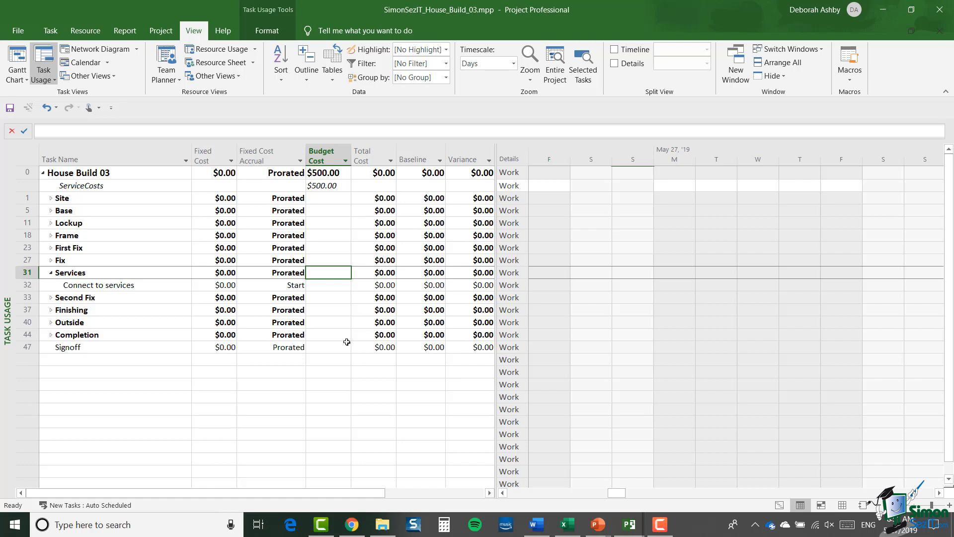
- Insert a Budget Work column before the Total Cost column in the Task Usage table
click(26, 173)
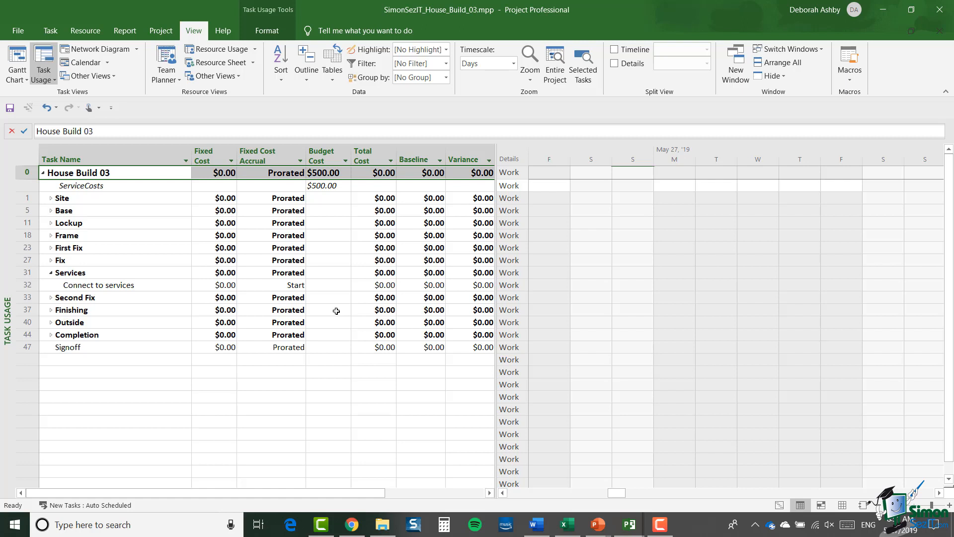
click(373, 157)
right_click(376, 157)
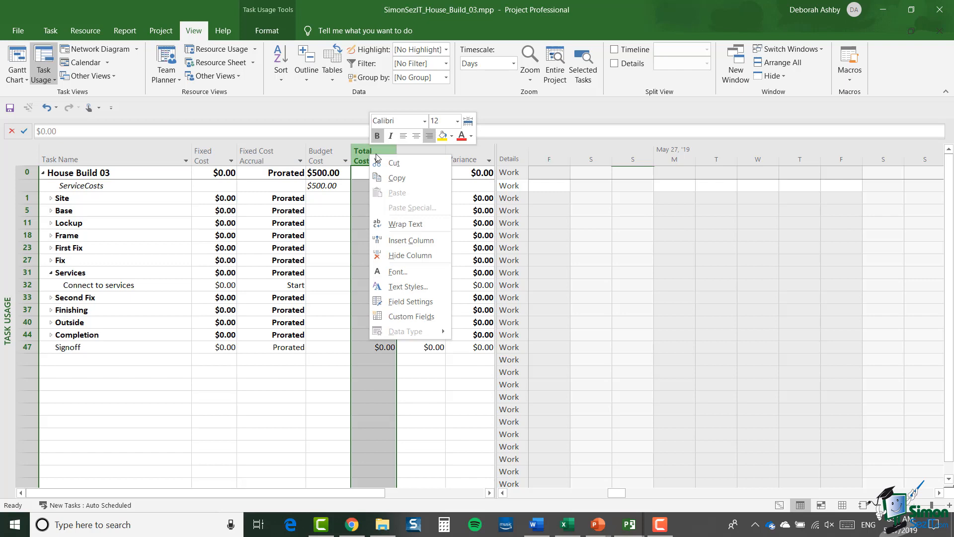
click(405, 241)
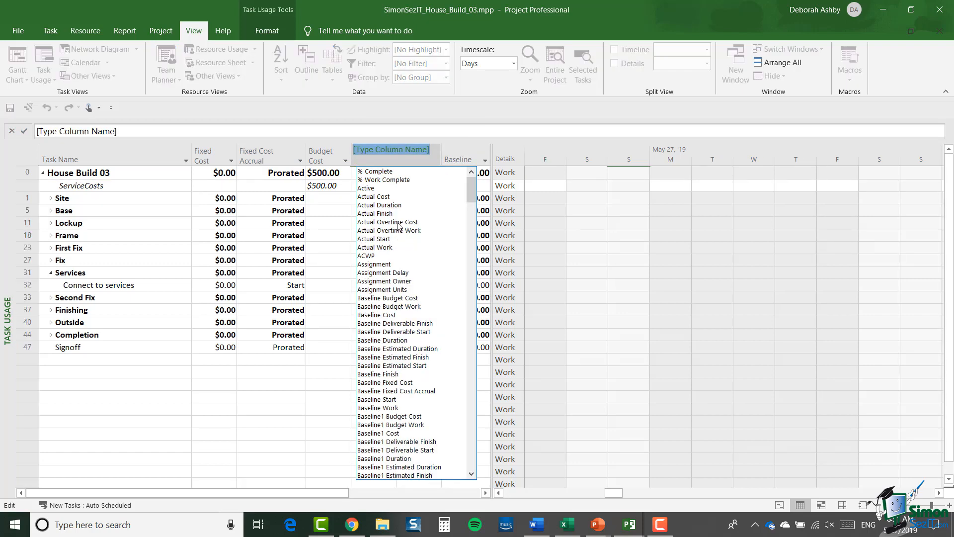
text(budget Cost)
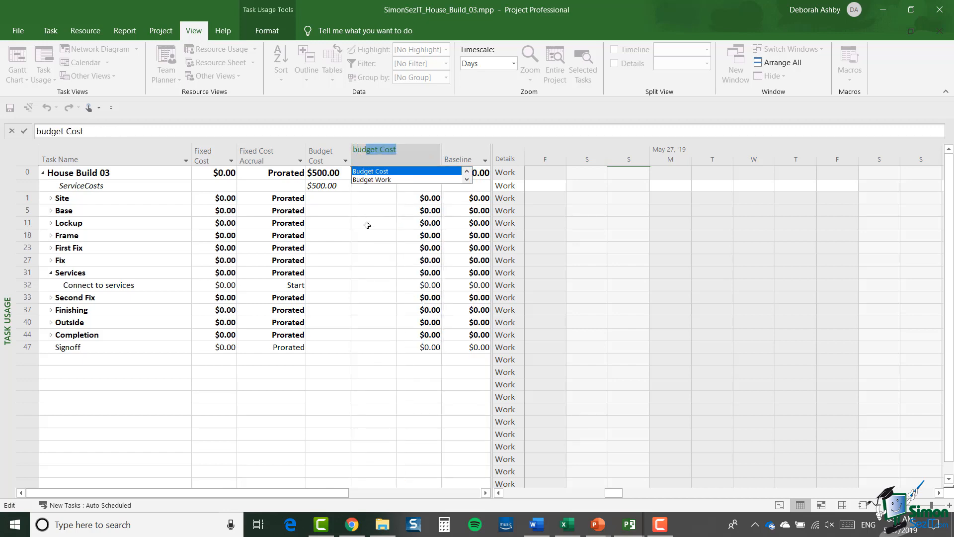
click(393, 180)
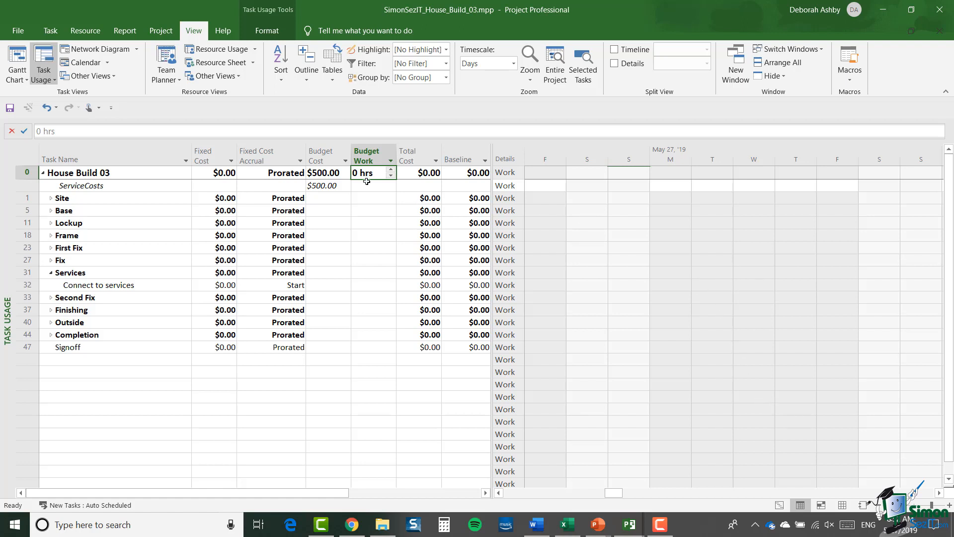
click(351, 173)
- Review the Resource Sheet, return to the Gantt Chart and assign ServiceCompany to the Connect to services task at a cost of 295
click(842, 505)
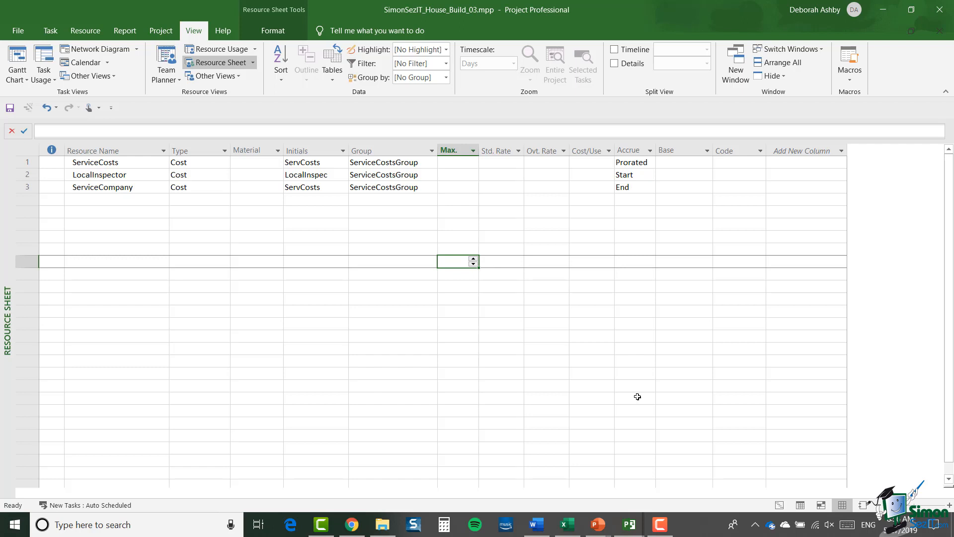
click(779, 505)
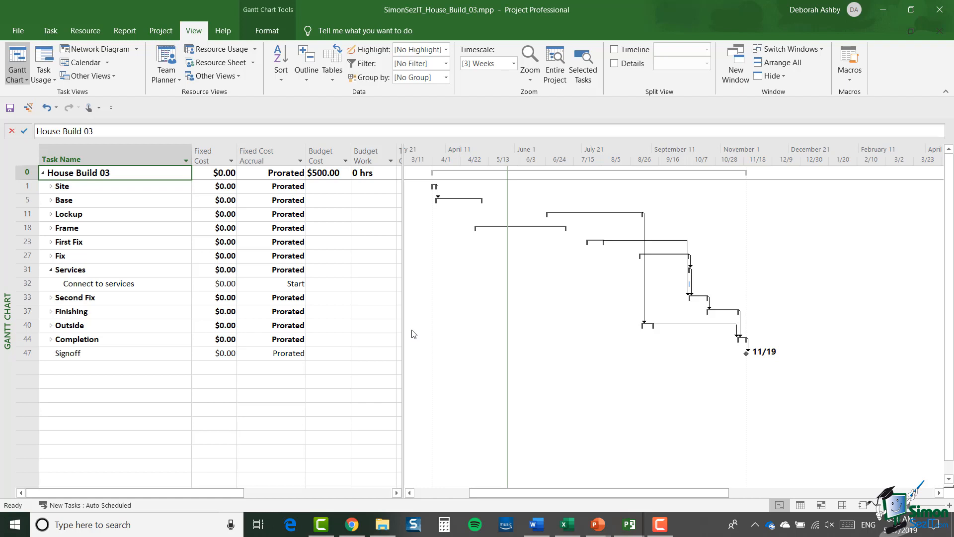
click(26, 284)
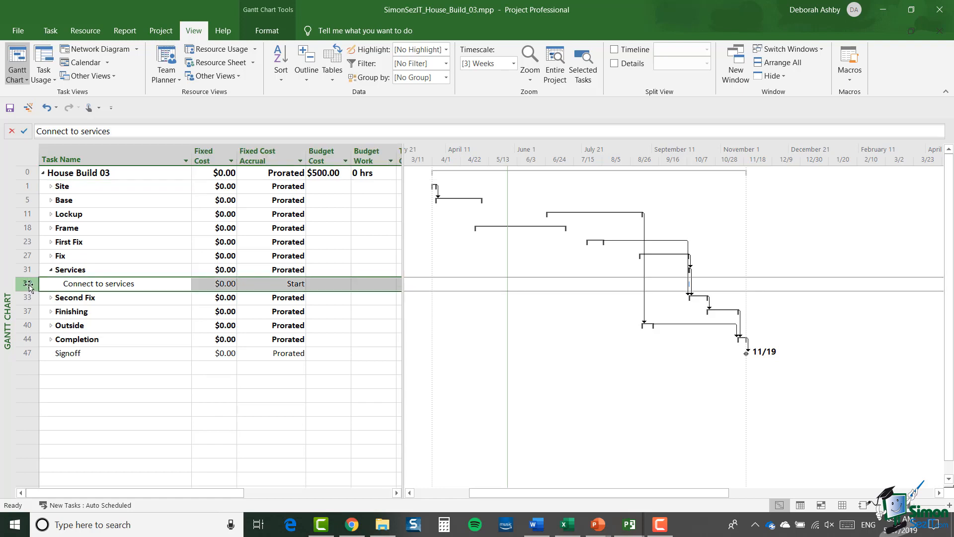
right_click(28, 286)
click(77, 199)
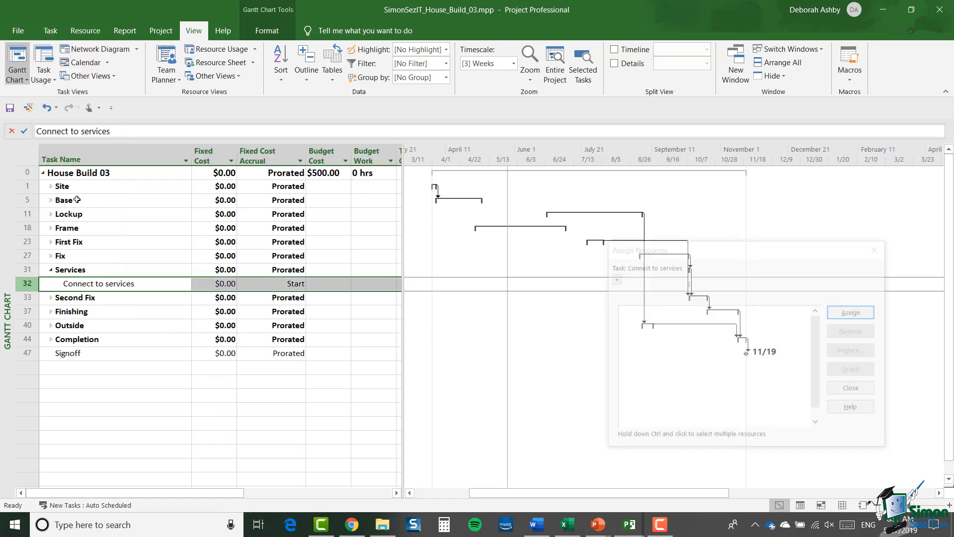
click(643, 332)
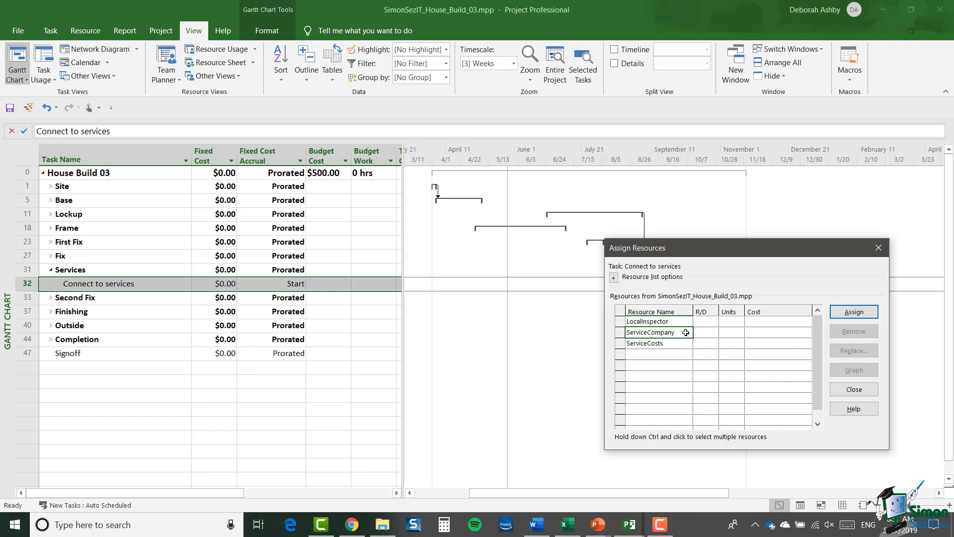
click(761, 334)
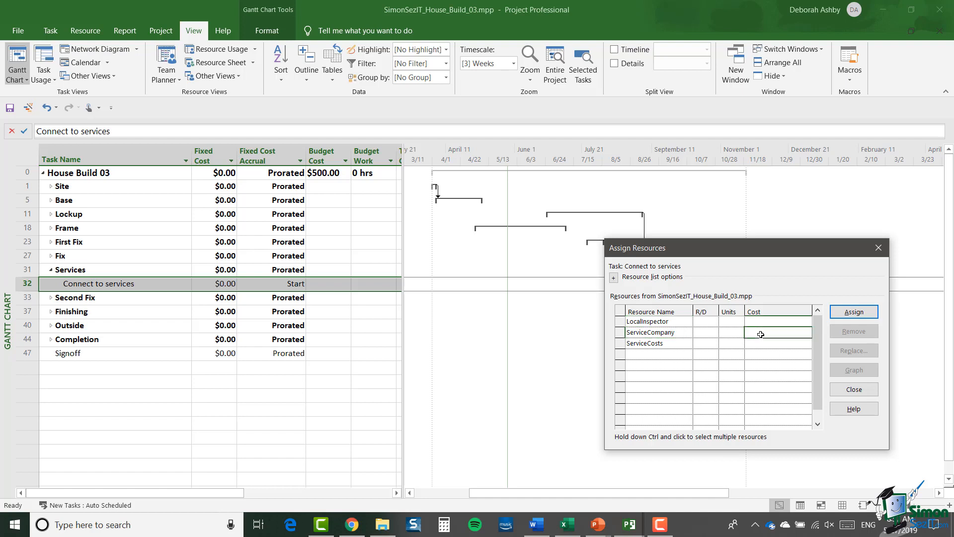
text(295)
key(Return)
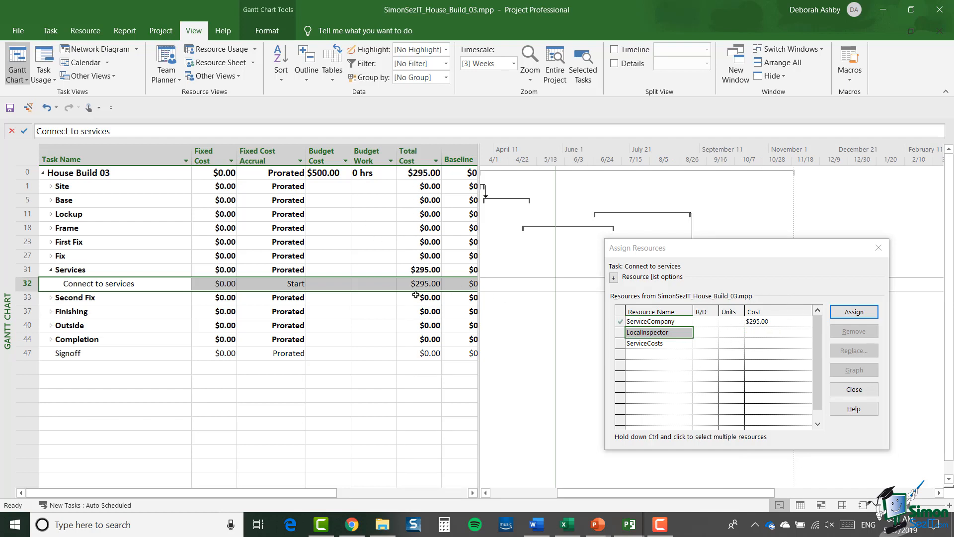
- Expand the Completion summary task and assign LocalInspector to the Final inspection task at a cost of 265
click(51, 339)
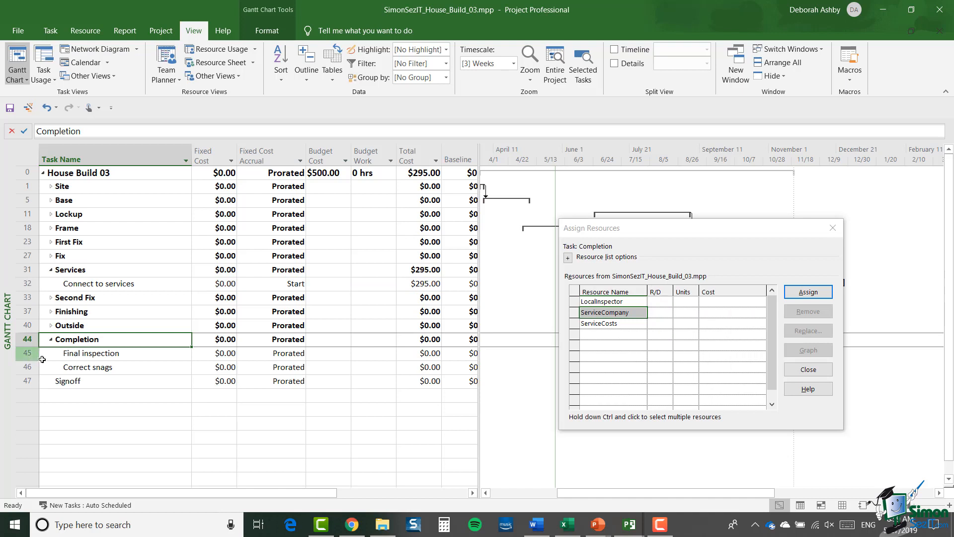
click(55, 353)
click(21, 353)
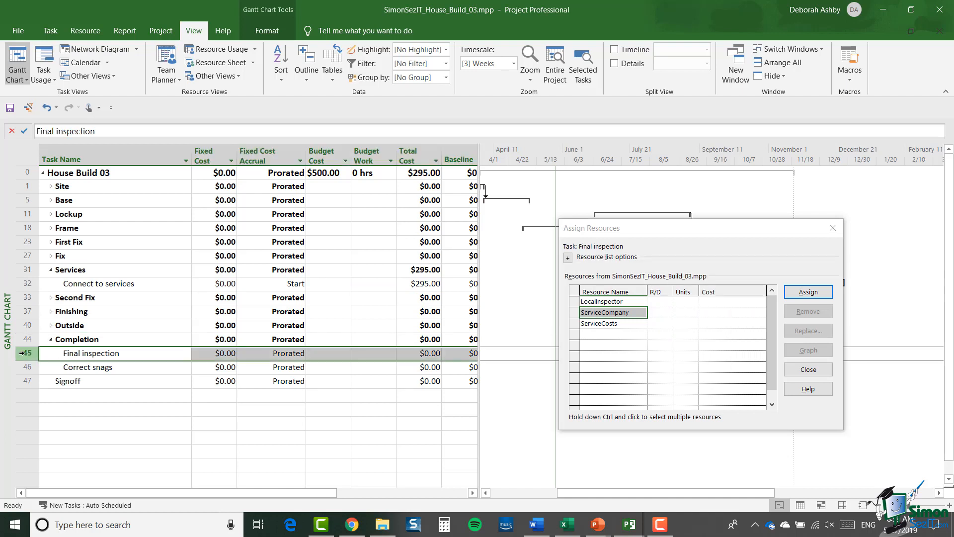
click(601, 301)
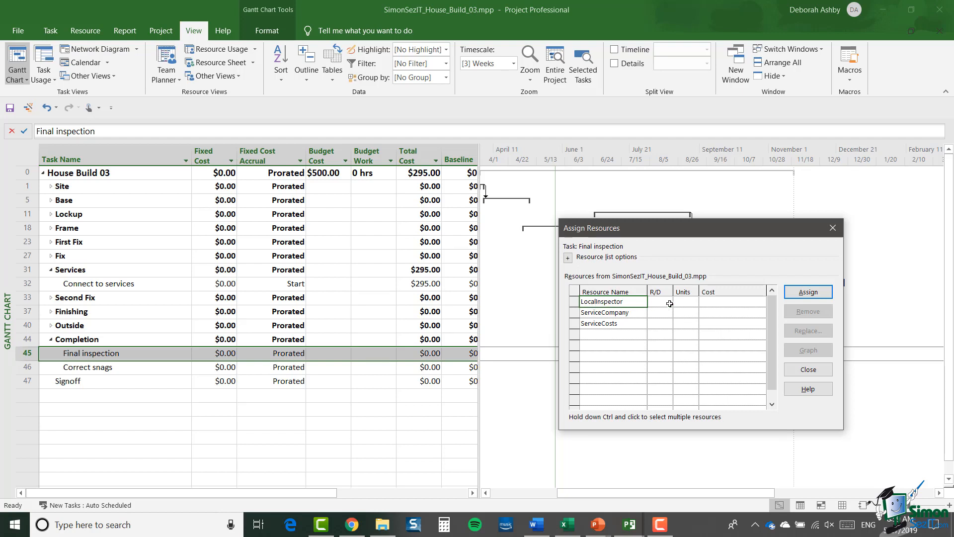
click(734, 303)
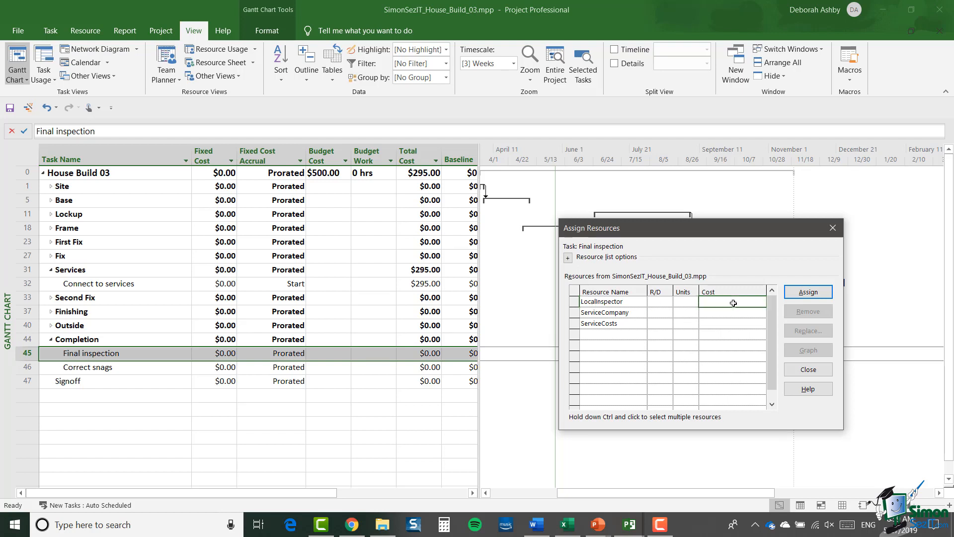
text(265)
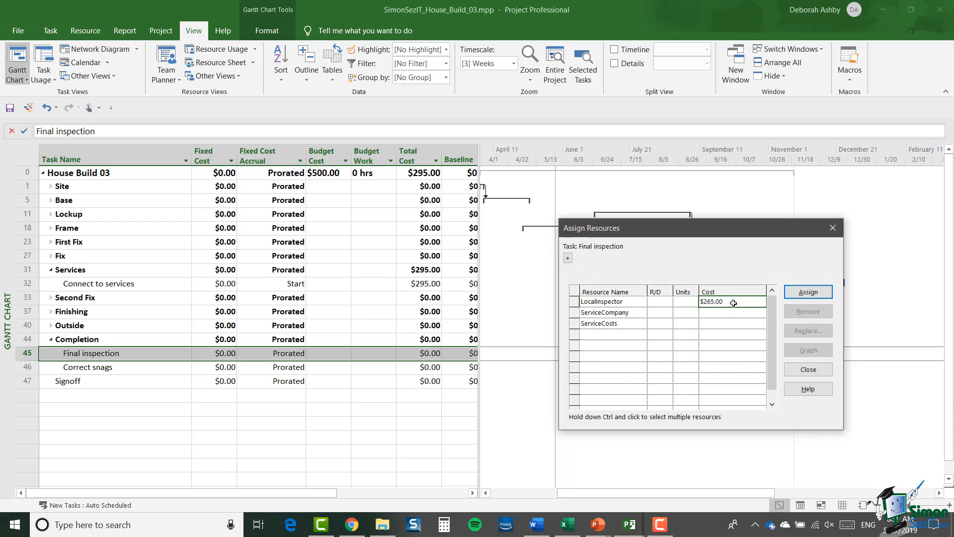
key(Return)
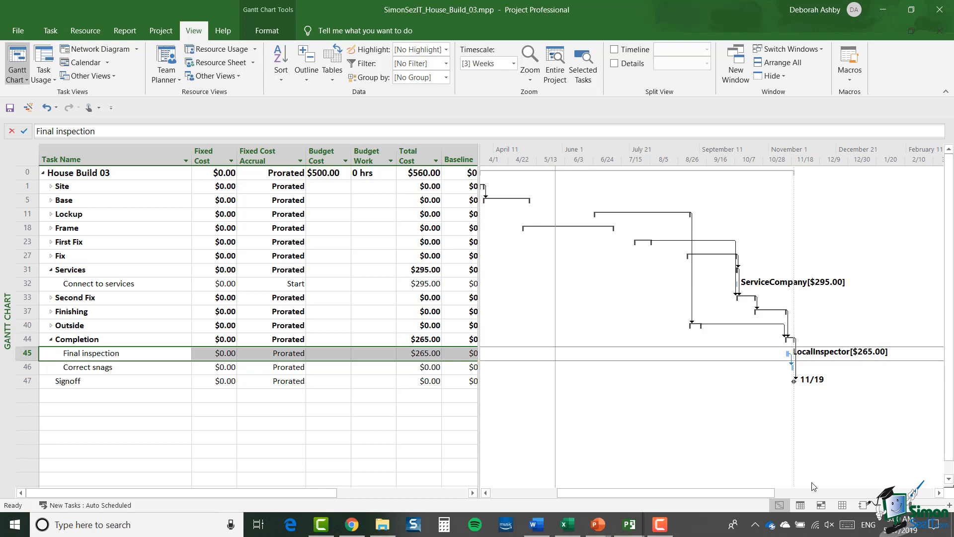
- Check the Resource Sheet, switch to the Resource Usage view and apply a new group definition that groups resources by the Group field
click(842, 505)
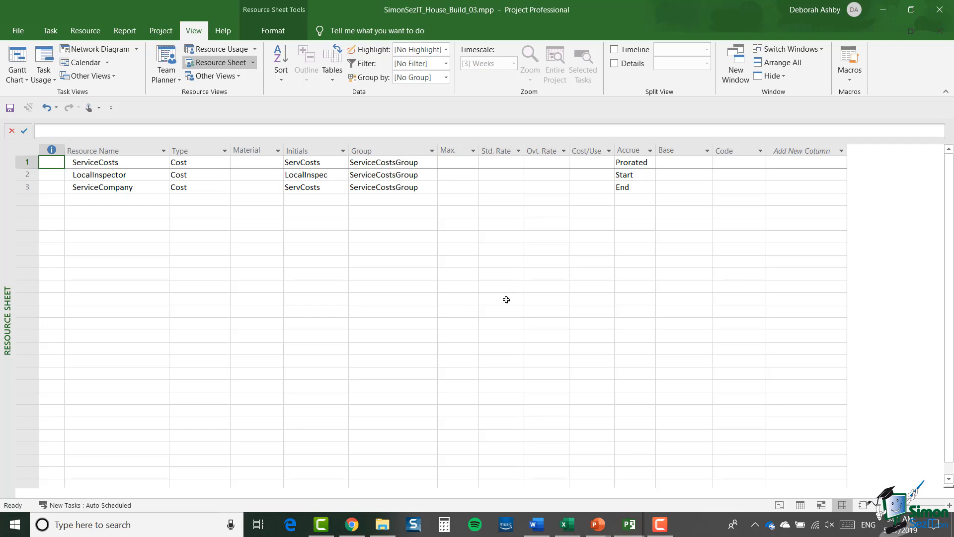
click(225, 50)
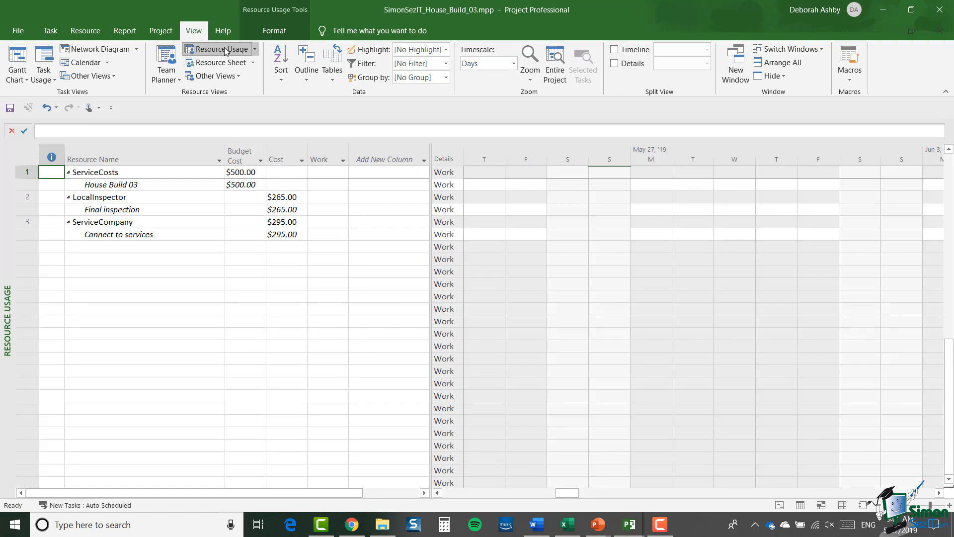
click(445, 77)
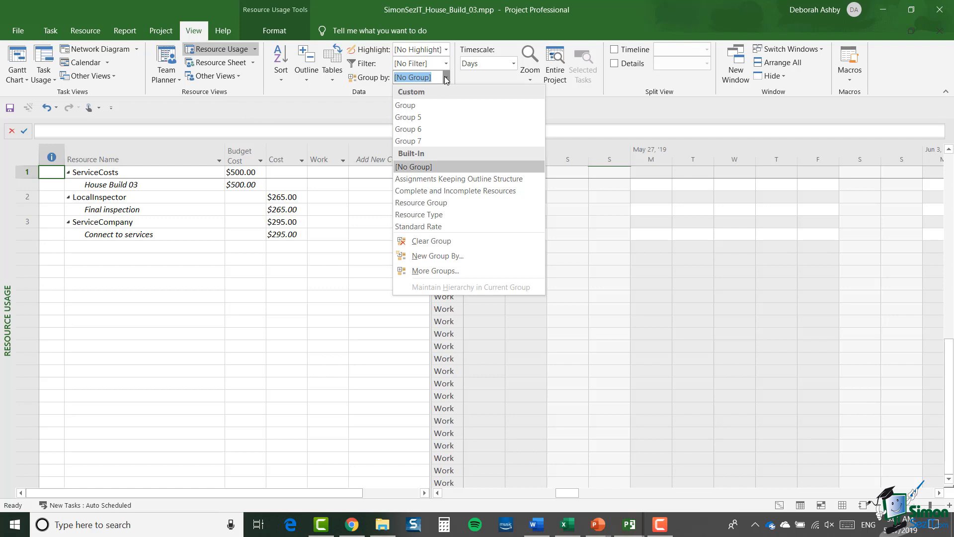
click(440, 257)
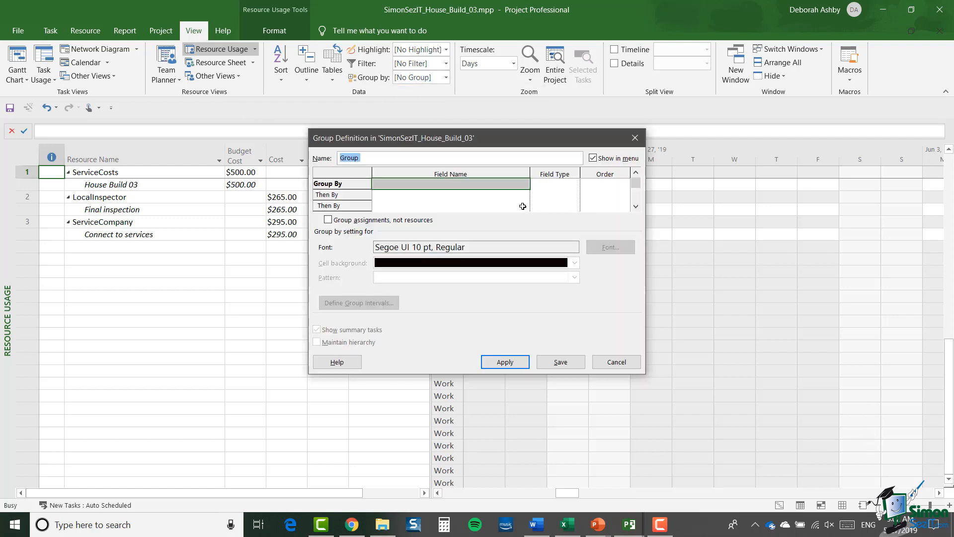
click(489, 184)
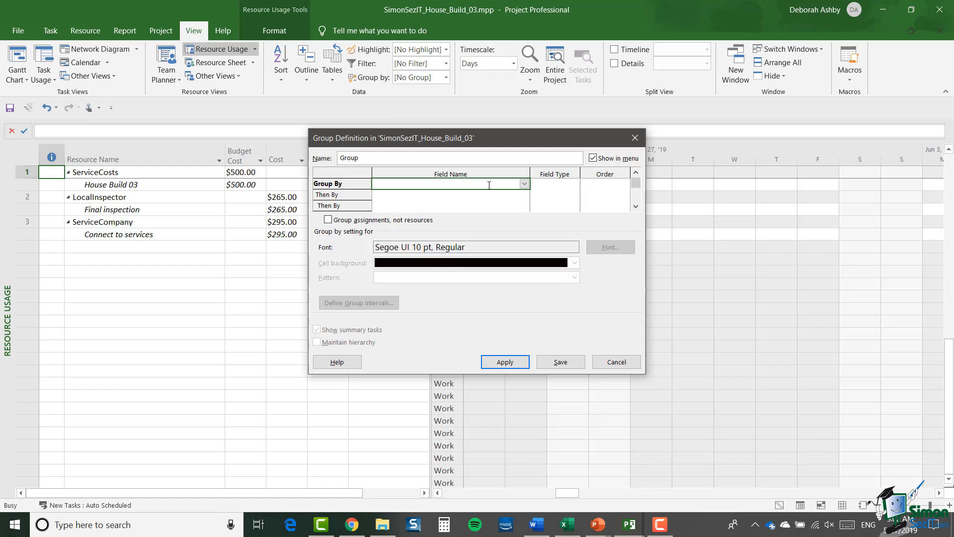
text(Group)
click(504, 362)
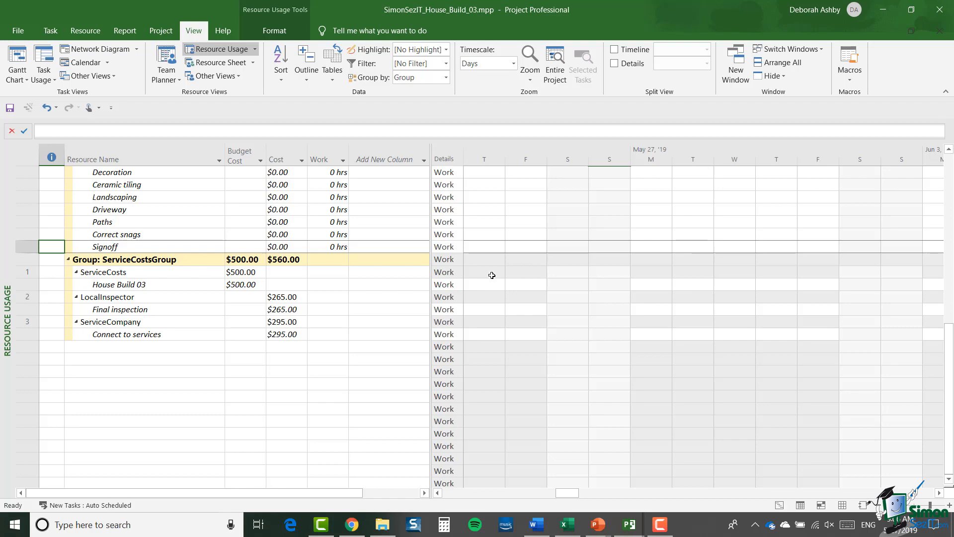
- Add Cost rows to the Resource Usage time-phased details and fit the timescale to the entire project
right_click(448, 260)
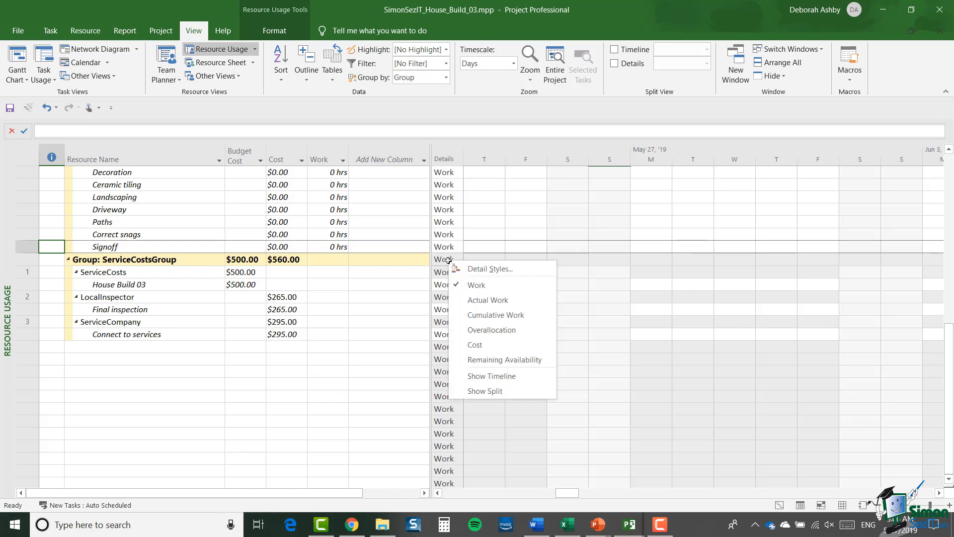
click(483, 346)
scroll(497, 348, down, 1)
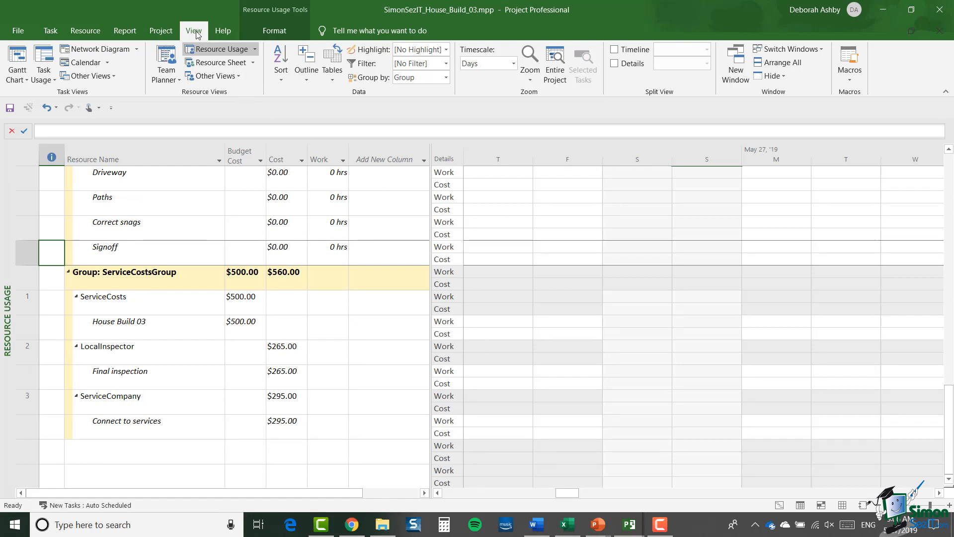
click(557, 66)
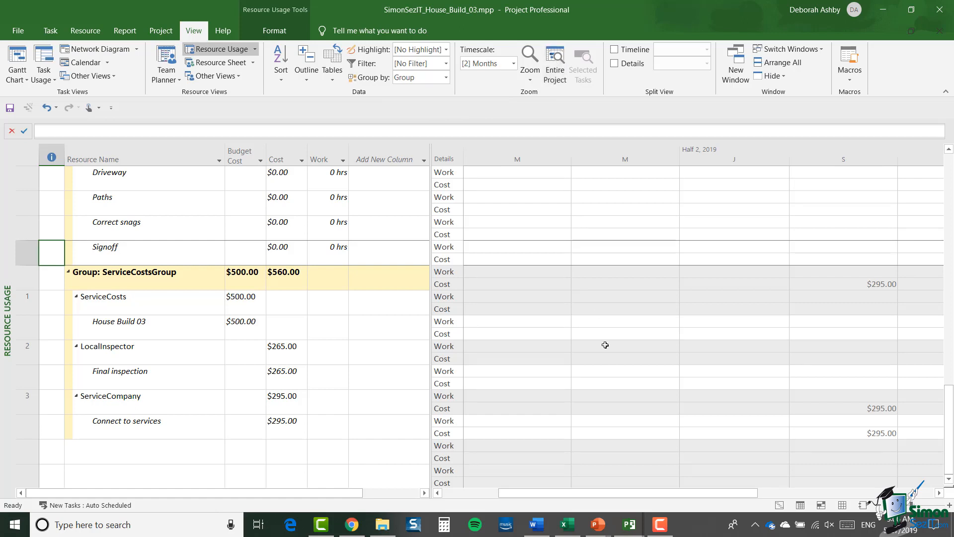
scroll(626, 438, right, 1)
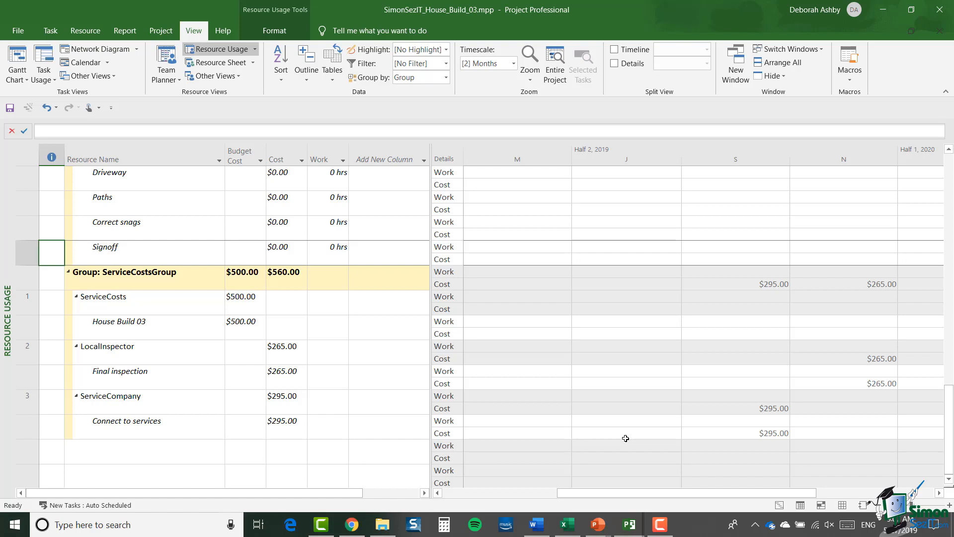
- Add the Budget Cost field to the fields shown in the Resource Usage details through Detail Styles
right_click(447, 275)
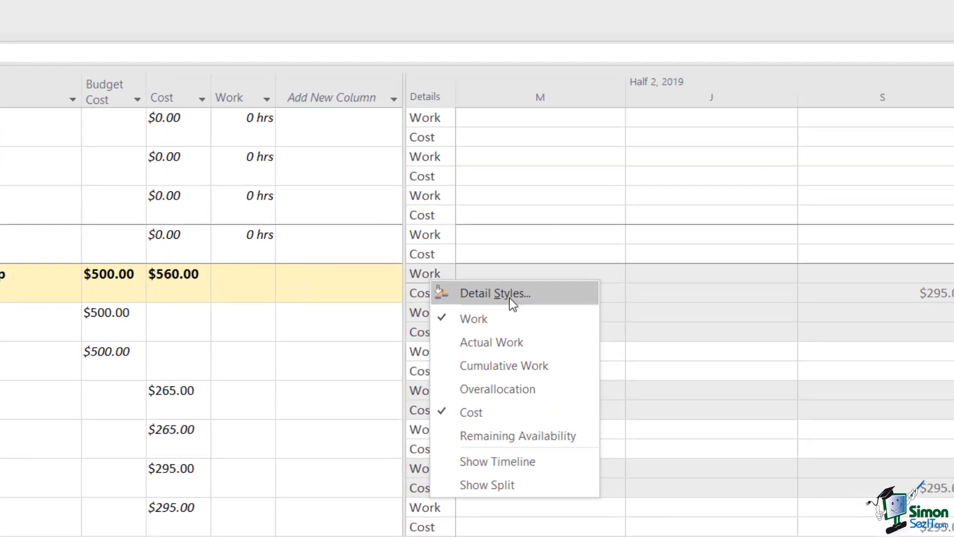
click(497, 286)
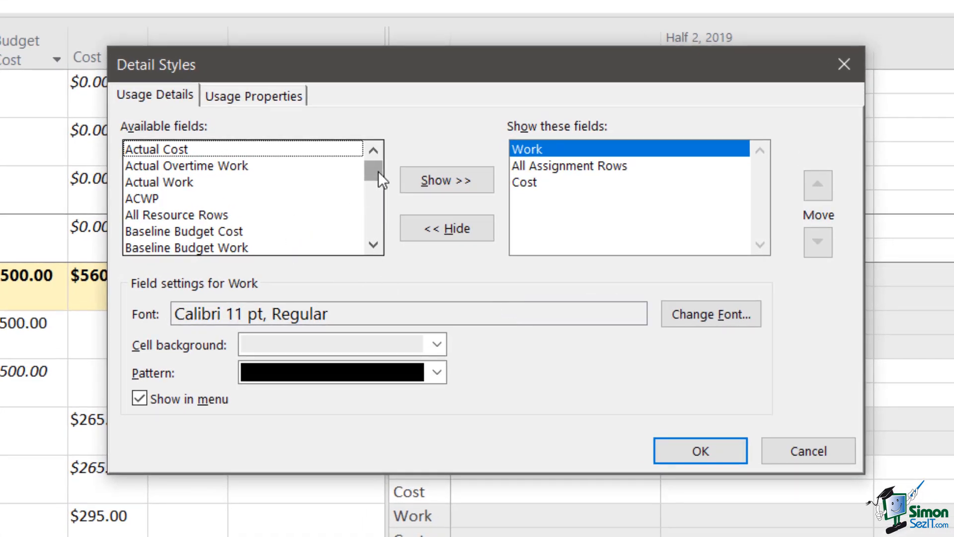
drag(378, 171, 374, 218)
click(164, 198)
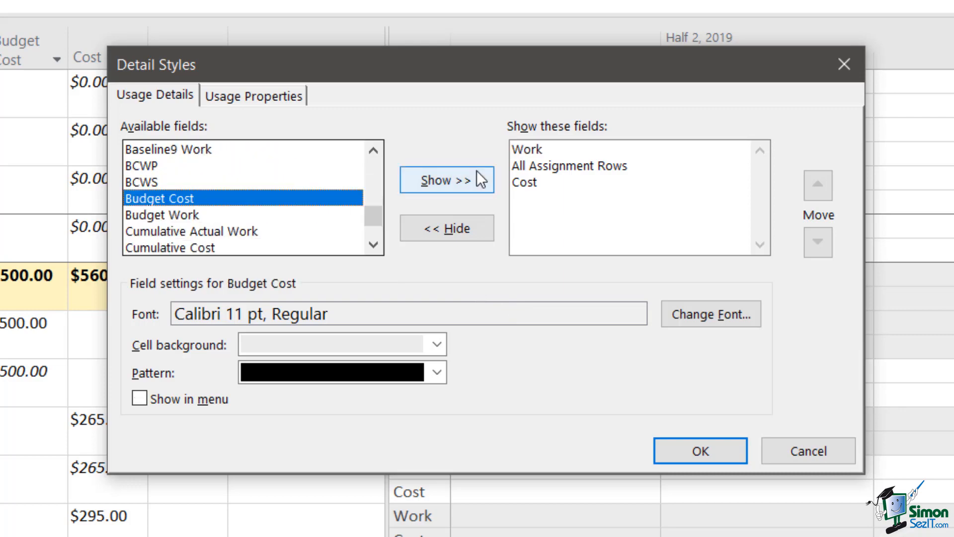
click(451, 181)
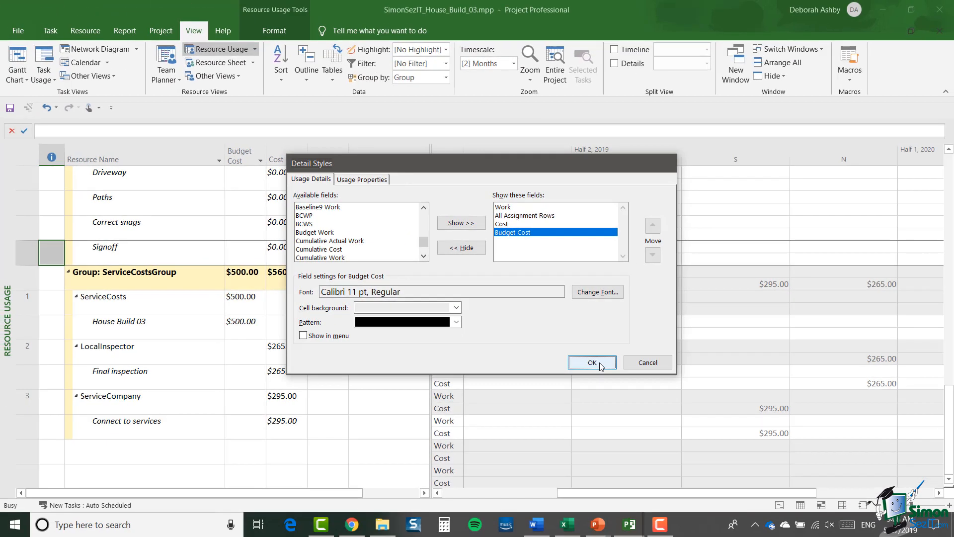
click(699, 450)
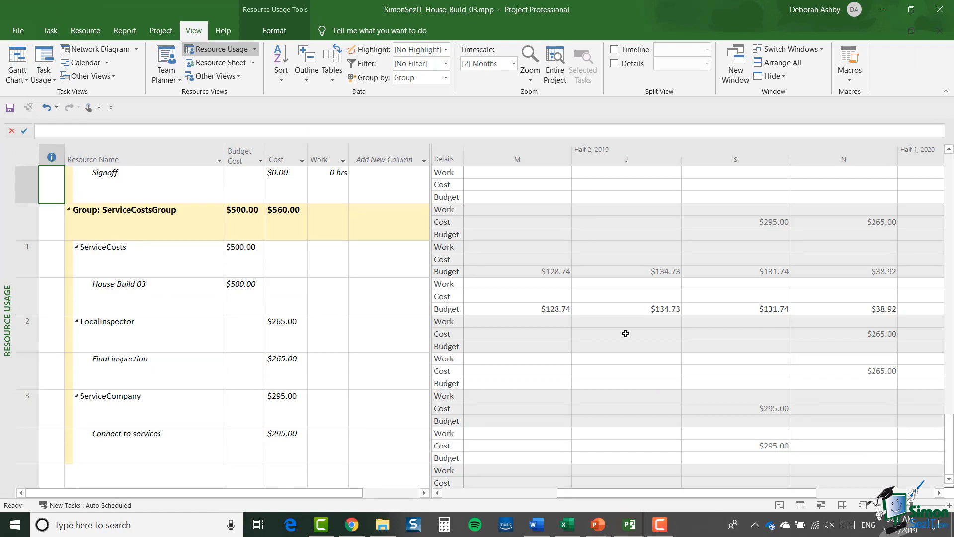